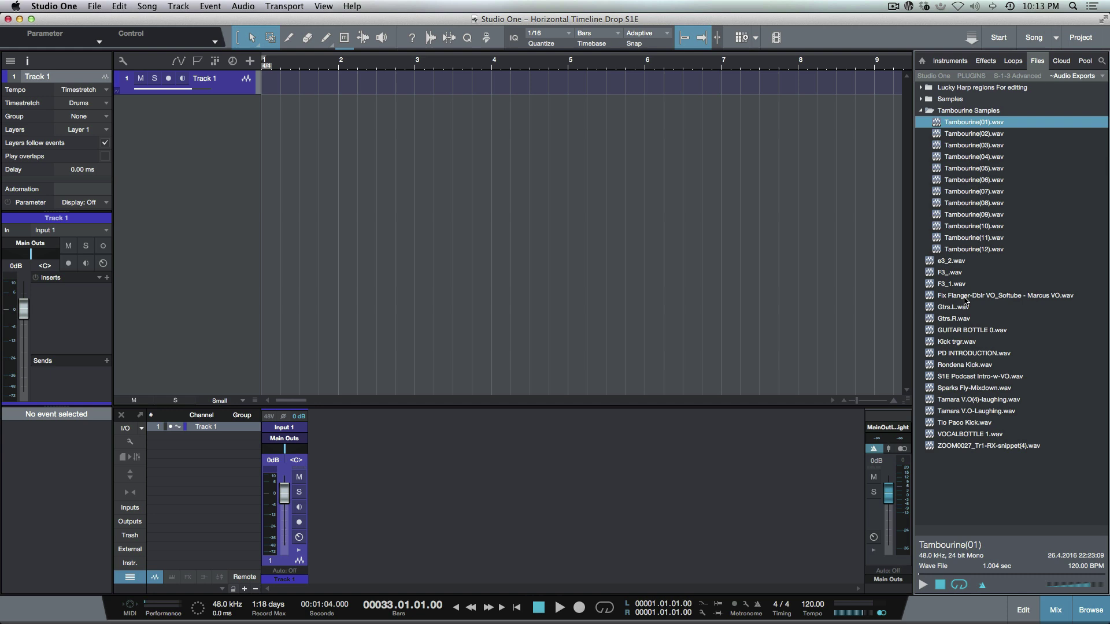
Drop all twelve Tambourine samples into the song at bar 4, one per new track, and select those tracks.
shift+click(975, 252)
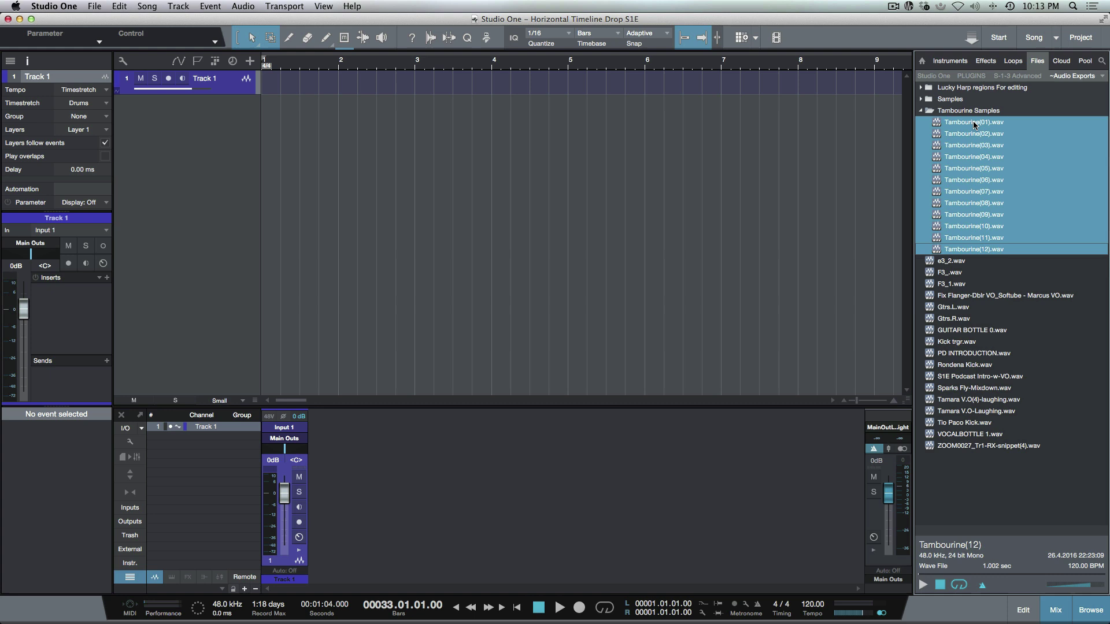
drag(975, 123, 511, 119)
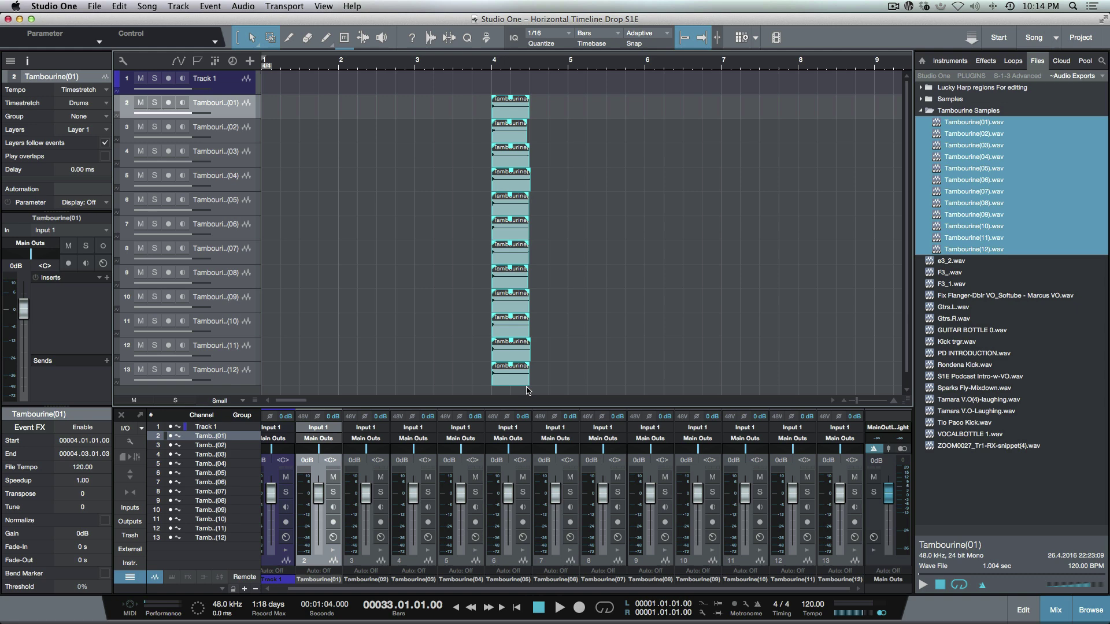
shift+click(224, 372)
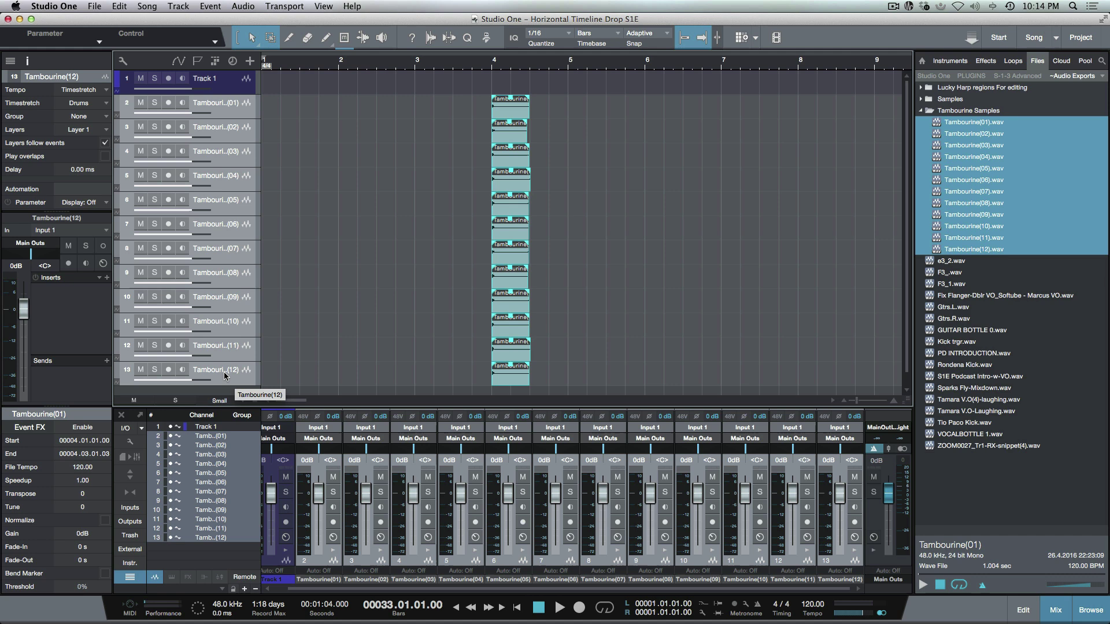
Delete the twelve selected Tambourine tracks, leaving only the empty Track 1.
key(Delete)
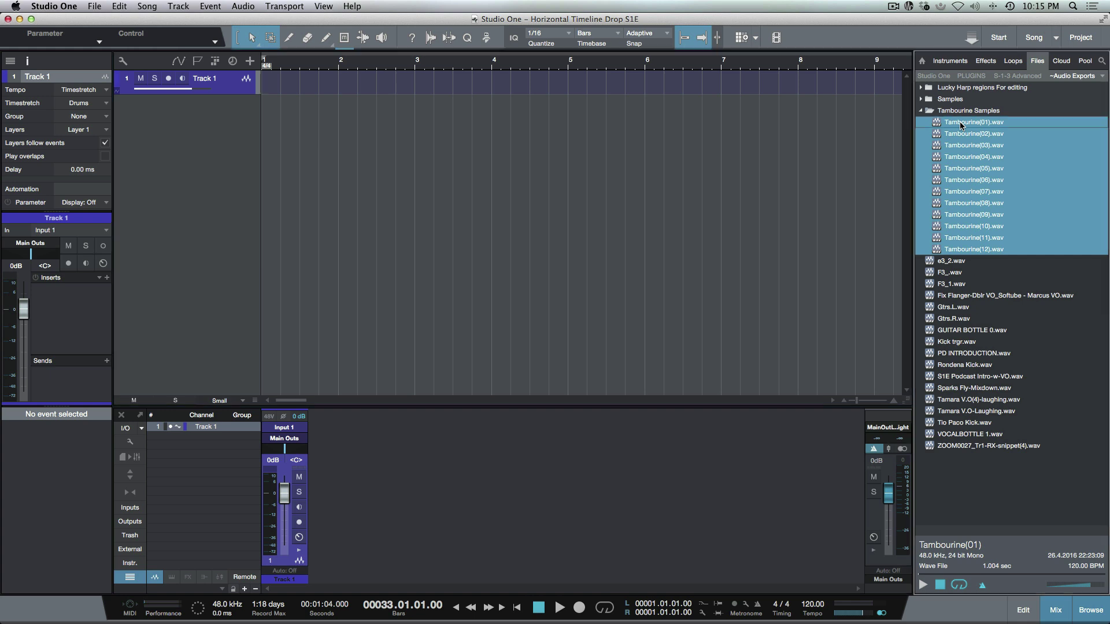
Lay the twelve Tambourine samples end to end on Track 1 starting at bar 2, holding Shift during the drag.
drag(961, 126, 362, 91)
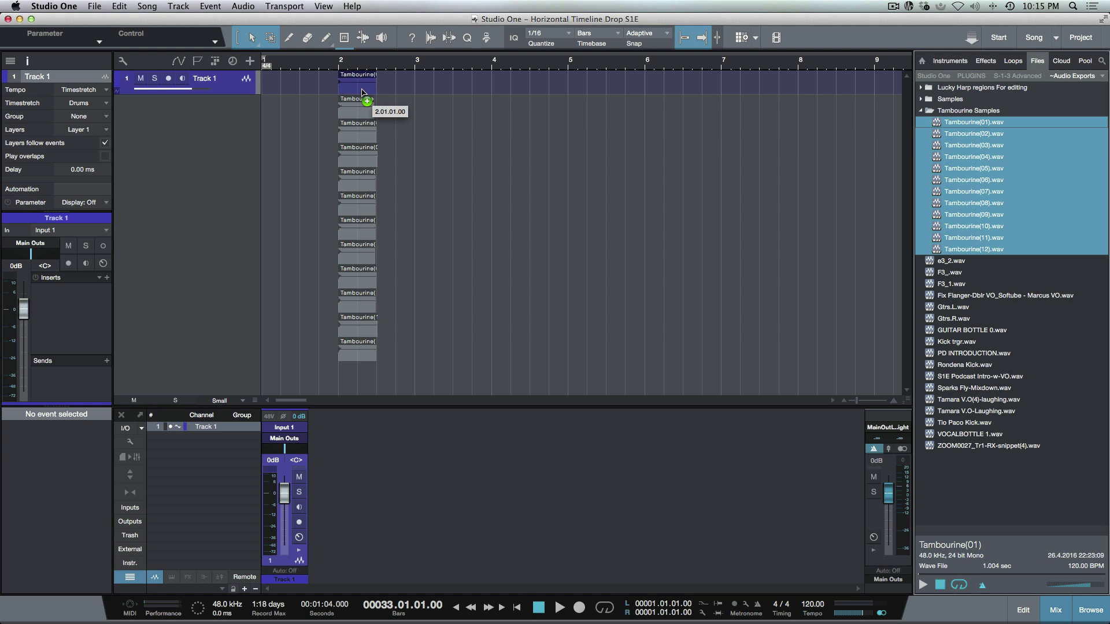
drag(362, 91, 362, 93)
key(shift)
key(shift)
key(shift)
key(shift)
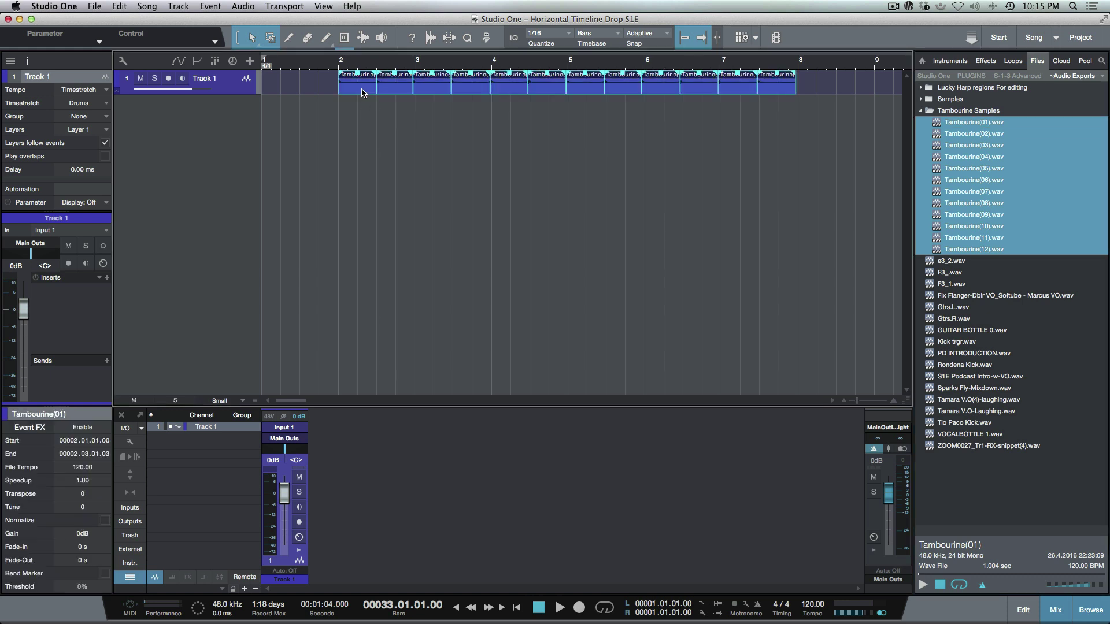
Zoom to fit the twelve Tambourine events, zoom in on Tambourine(01), and deselect them.
key(shift+s)
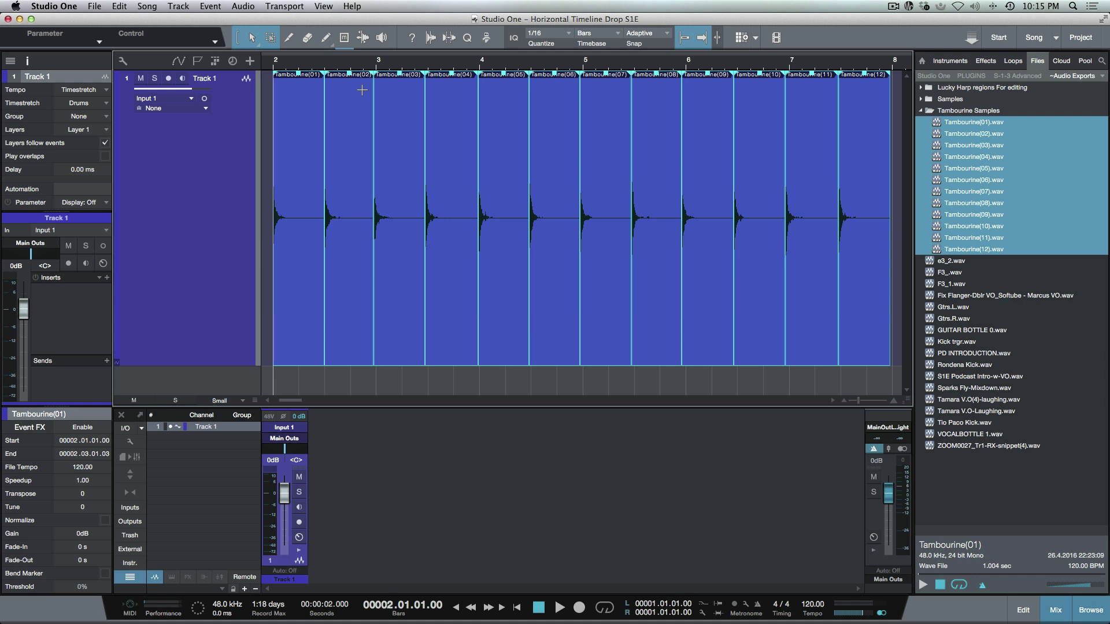
key(e)
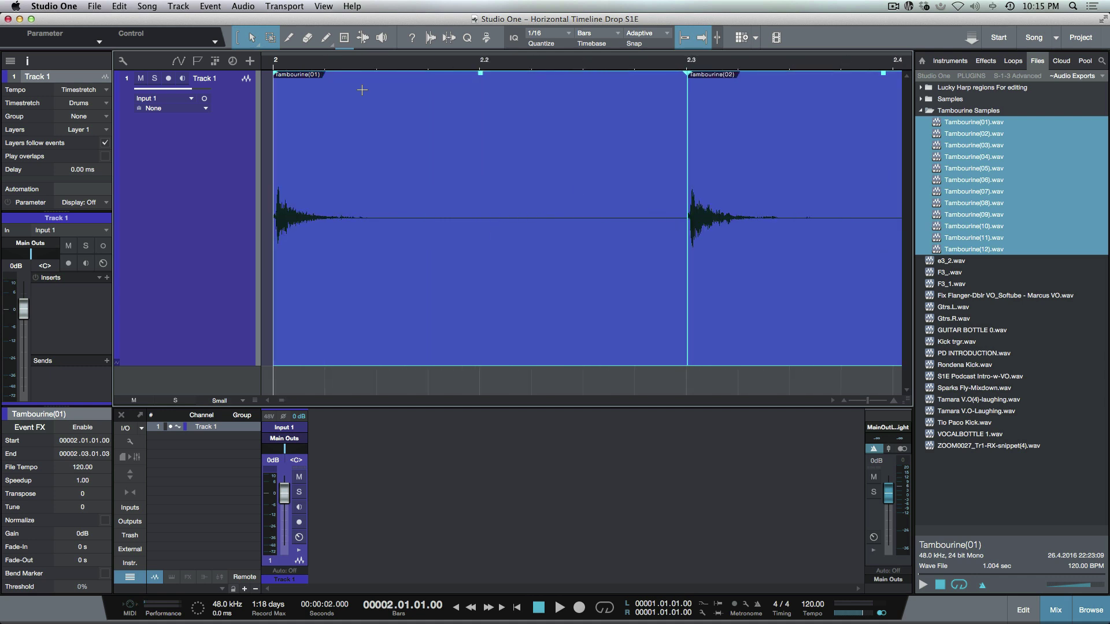
key(super+d)
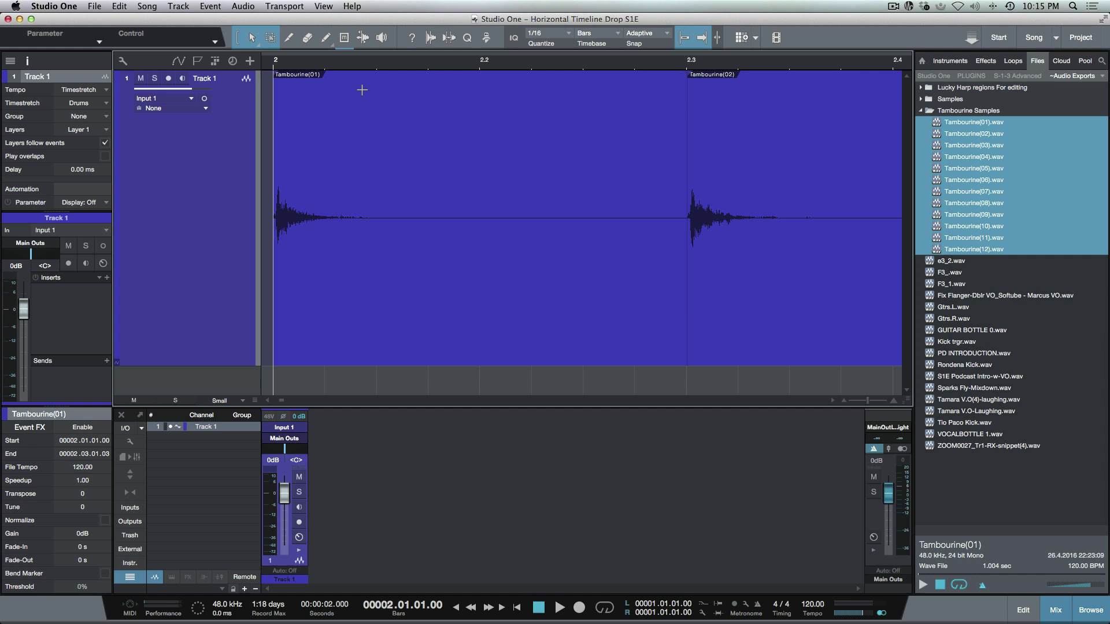
Step forward through the events to Tambourine(12), back to Tambourine(01) at bar 2, then zoom out.
key(Tab)
key(Tab)
key(Tab)
key(Tab)
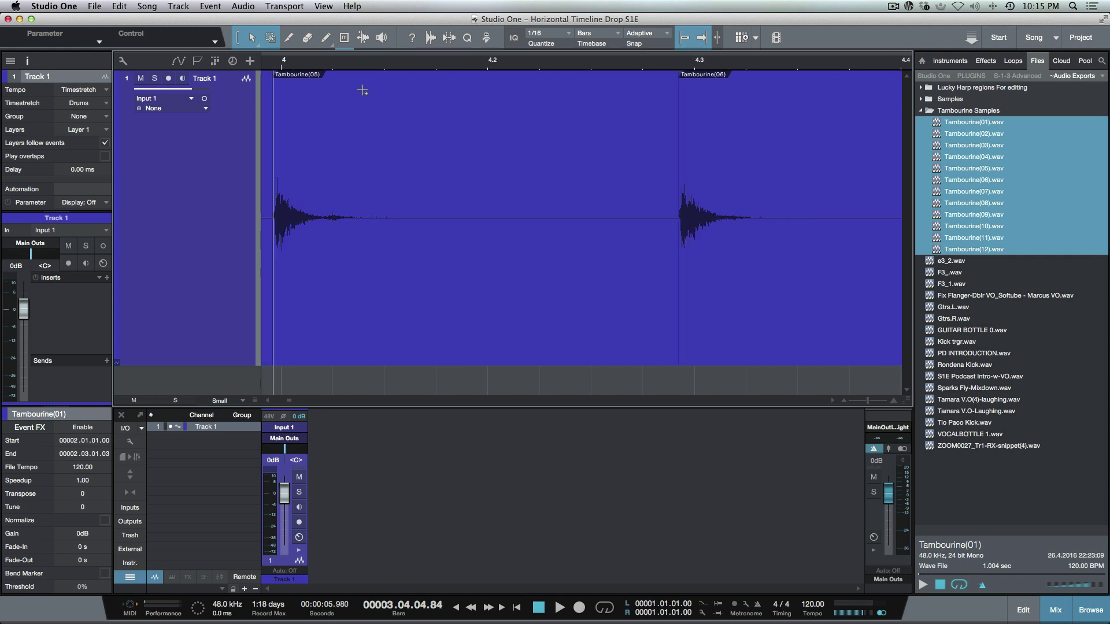
key(Tab)
key(Tab)
key(Tab)
key(Tab)
key(Tab)
key(Tab)
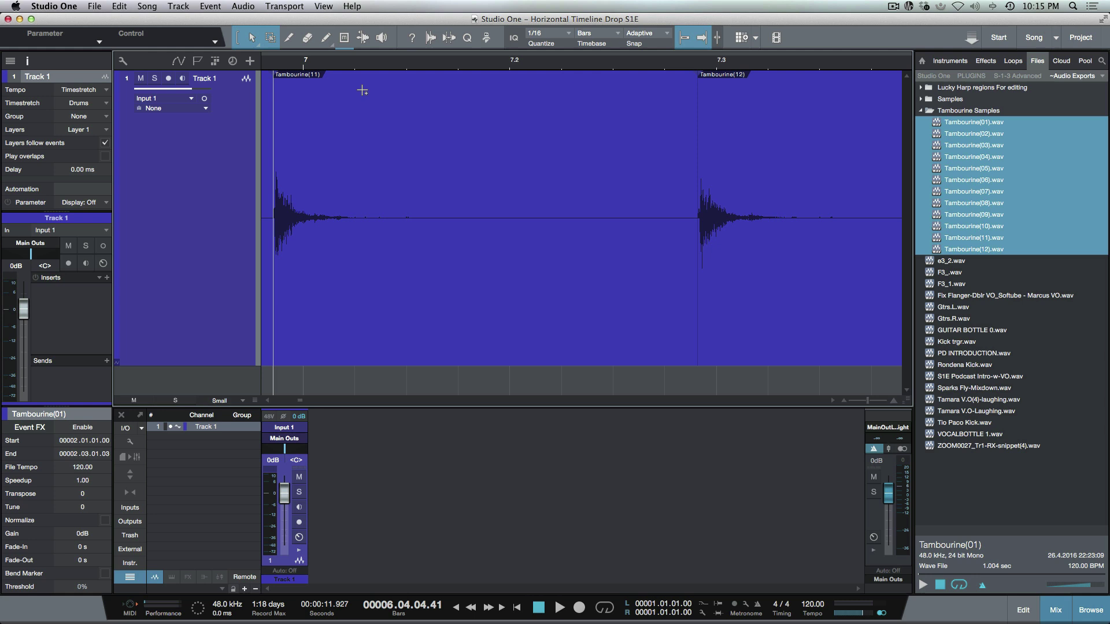
key(Tab)
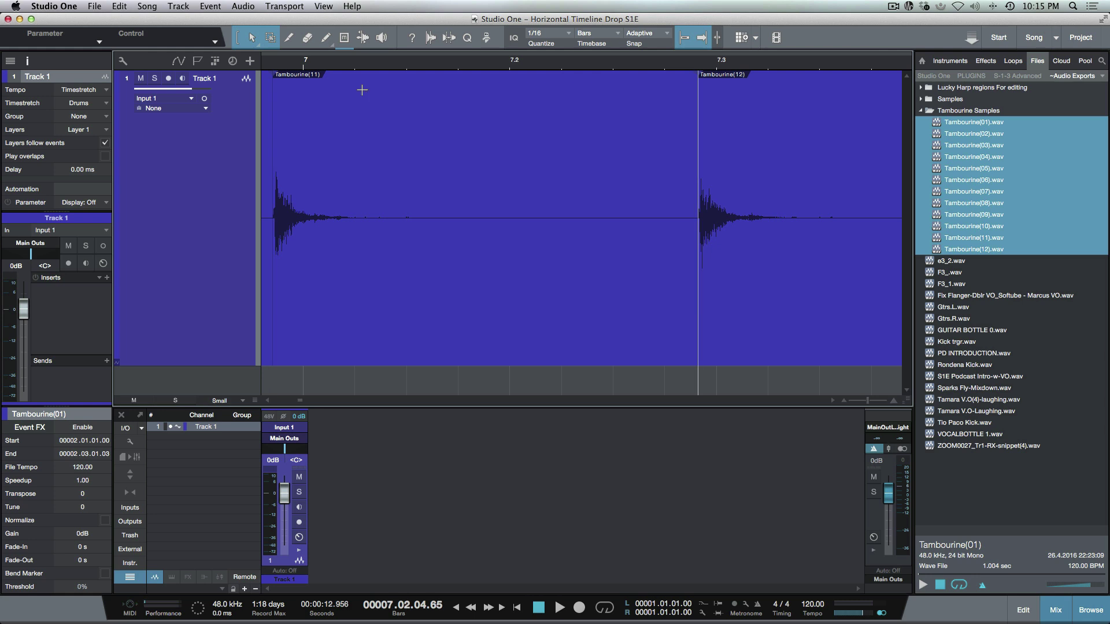
key(shift+Tab)
key(shift+Tab)
key(shift+Tab)
key(shift+Tab)
key(shift+Tab)
key(shift+Tab)
key(shift+Tab)
key(shift+Tab)
key(shift+Tab)
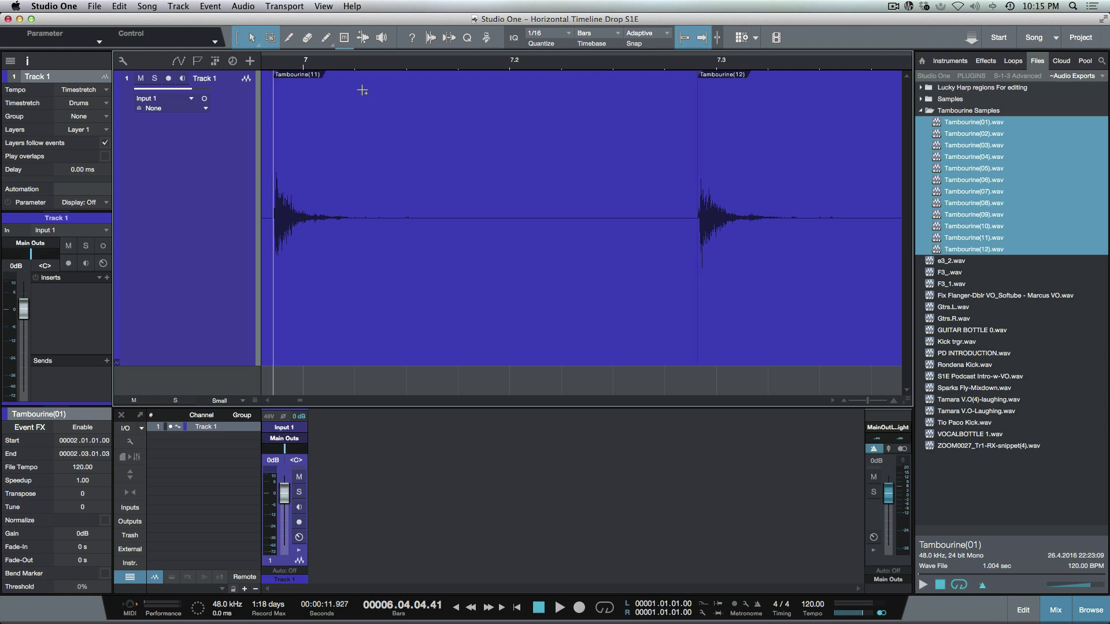
key(shift+Tab)
key(shift+Tab)
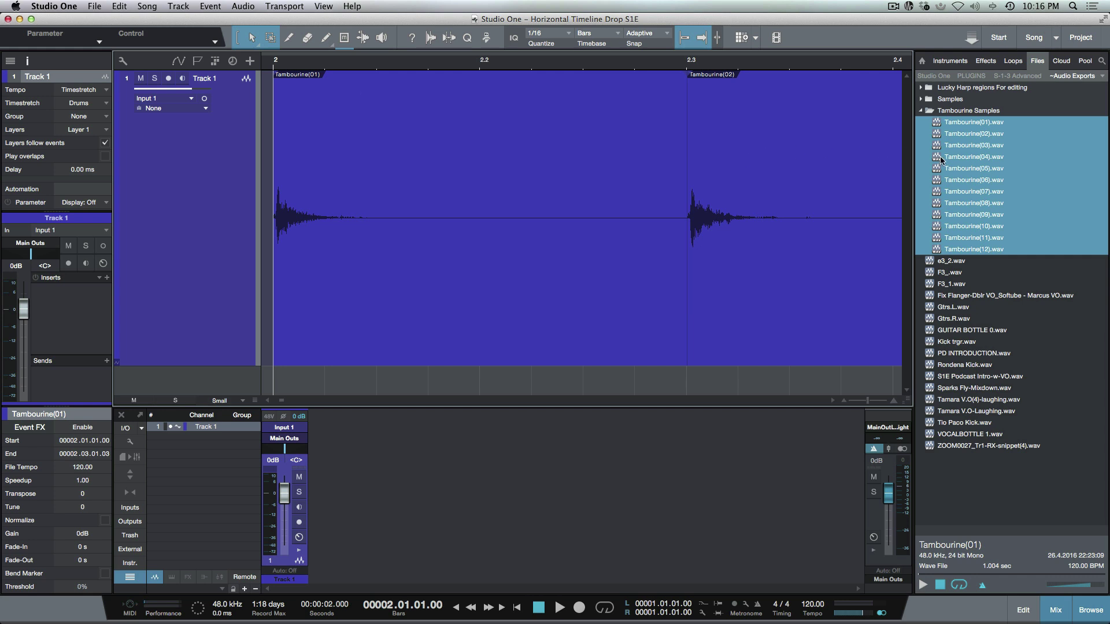
key(w)
key(w)
key(w)
key(w)
key(w)
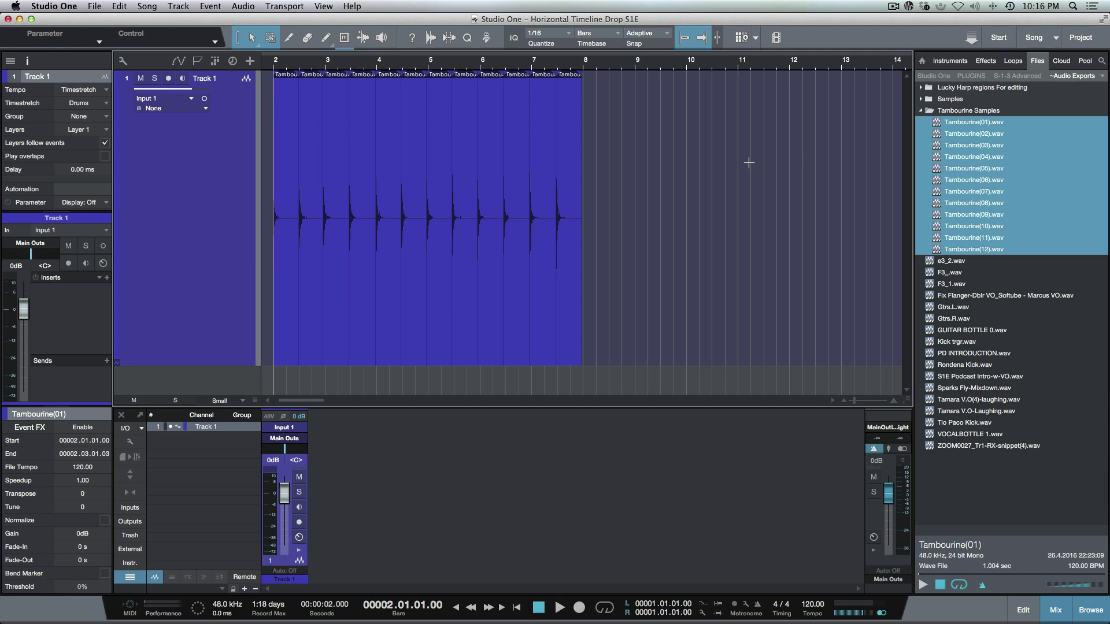
Clear Track 1, then drop the twelve Tambourine files from Finder onto Track 1 at bar 2.
key(Delete)
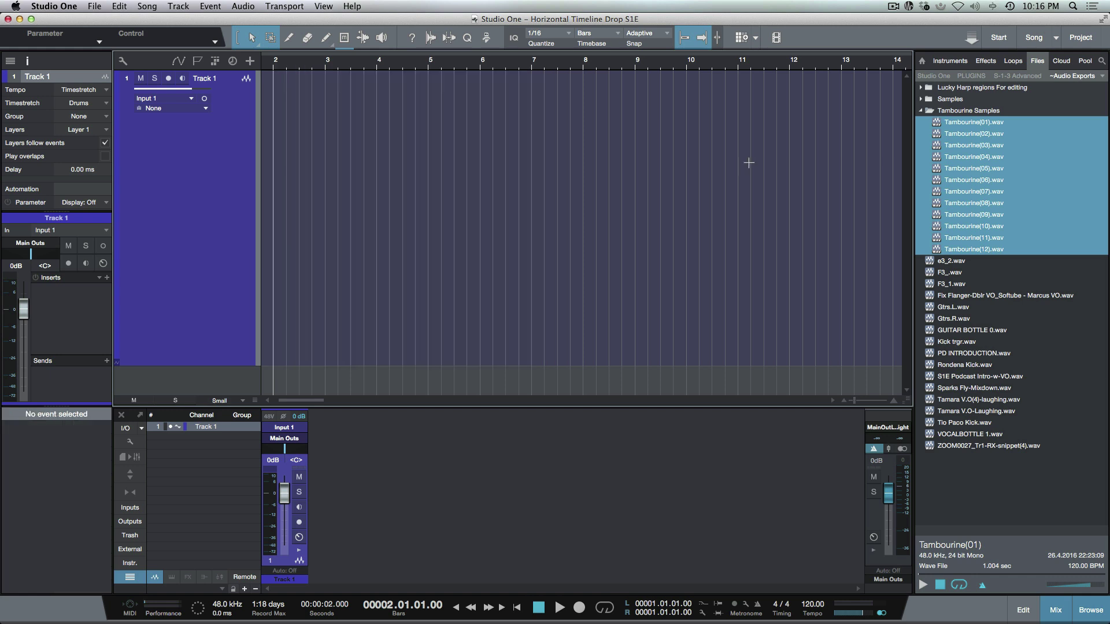
key(super+Tab)
key(super+Tab)
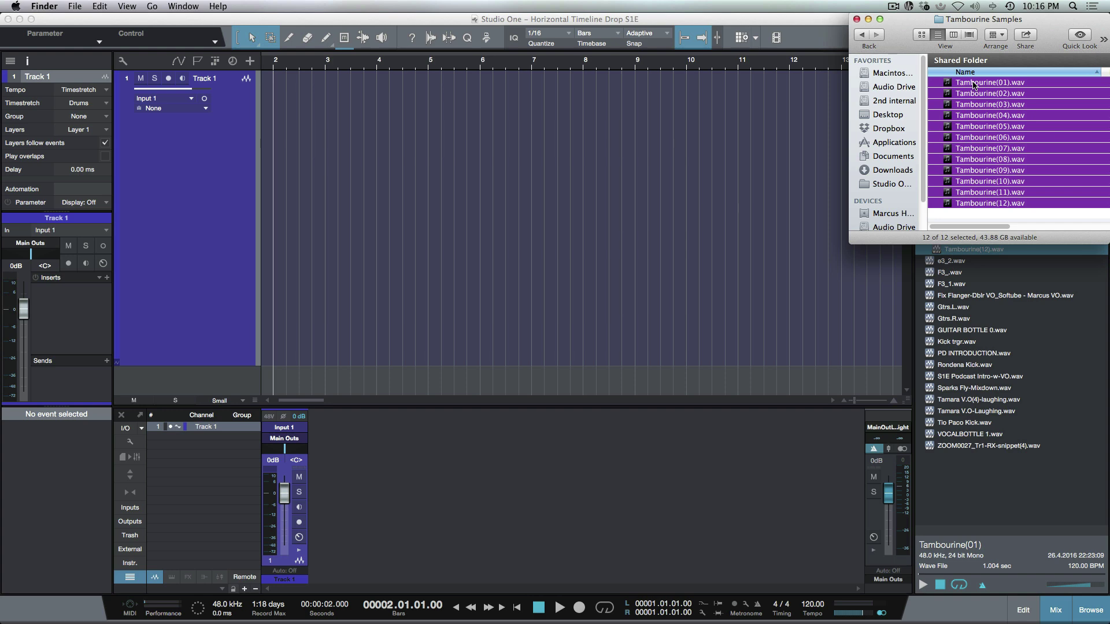
drag(974, 85, 300, 112)
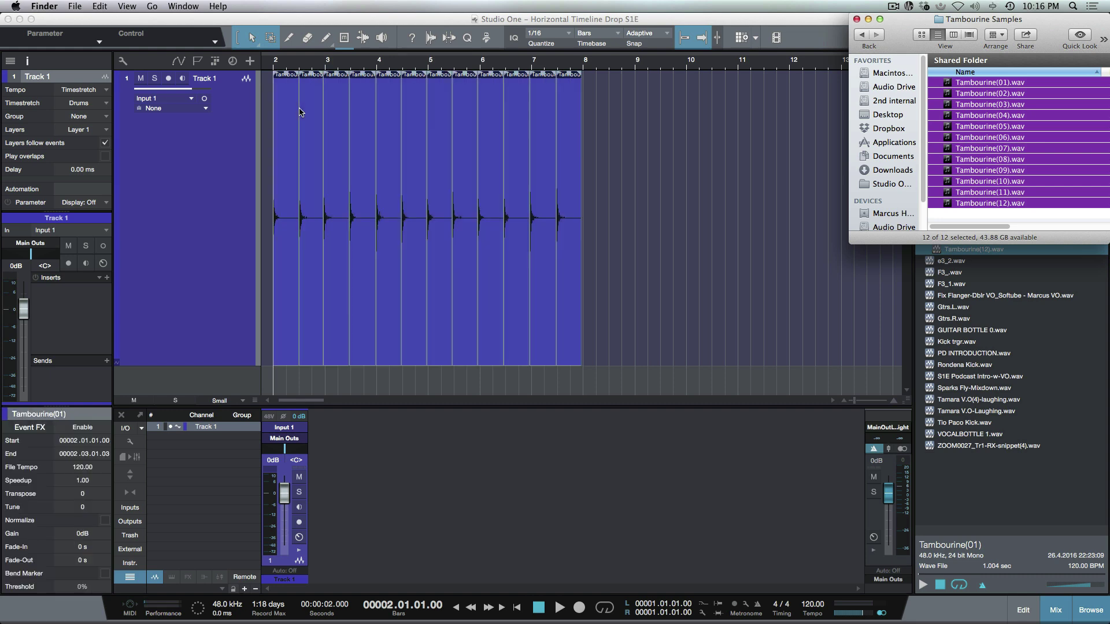